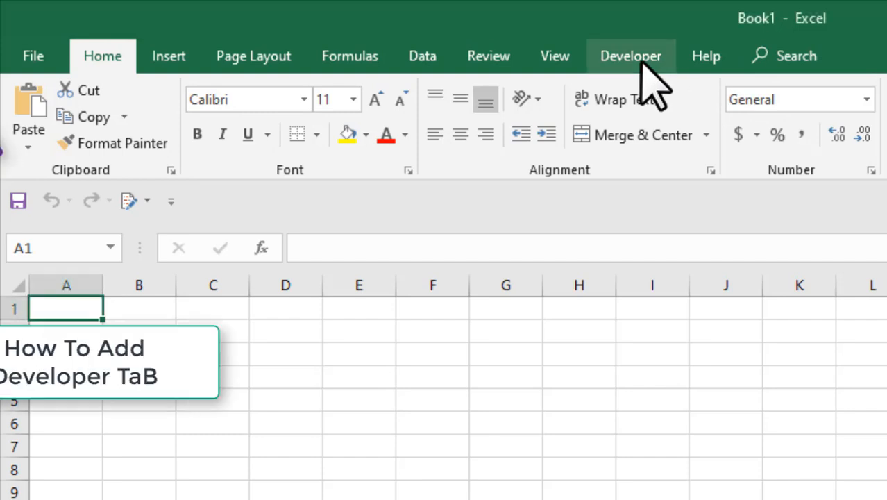
# Insert Module1 via the Visual Basic editor and paste the auto-close macro code into it.
pyautogui.click(639, 59)
pyautogui.click(19, 125)
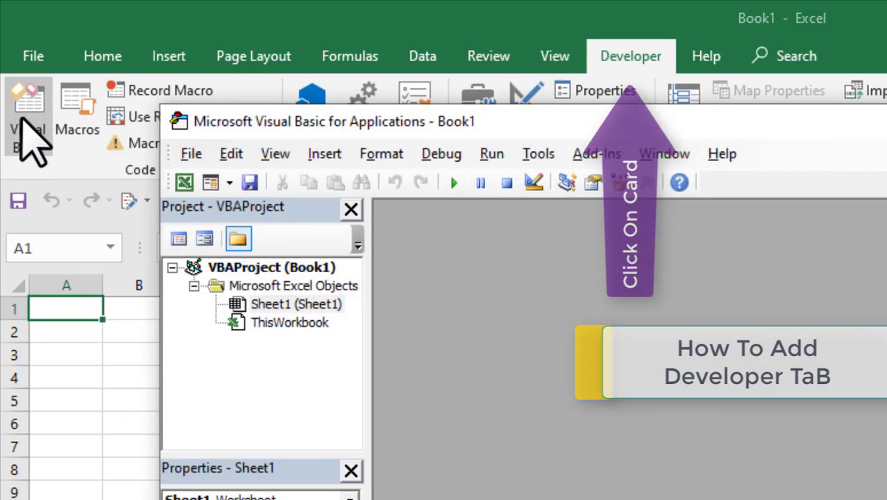
pyautogui.click(325, 154)
pyautogui.click(368, 230)
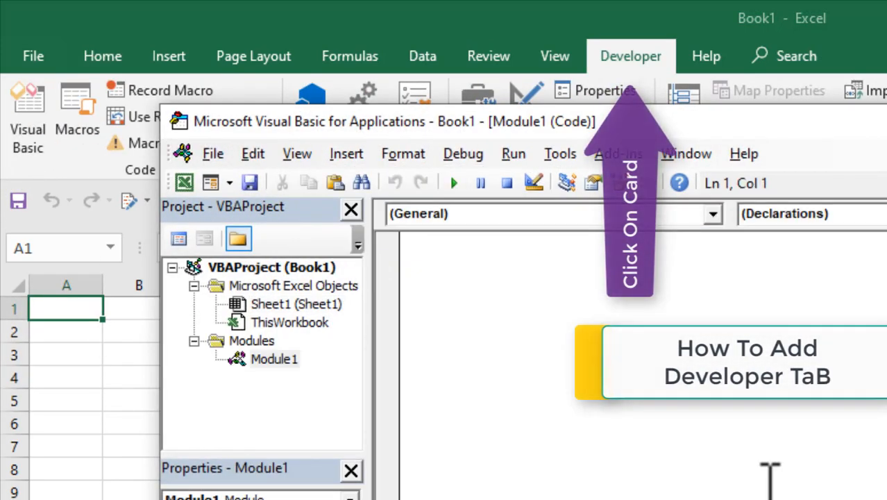
pyautogui.hotkey('ctrl', 'v')
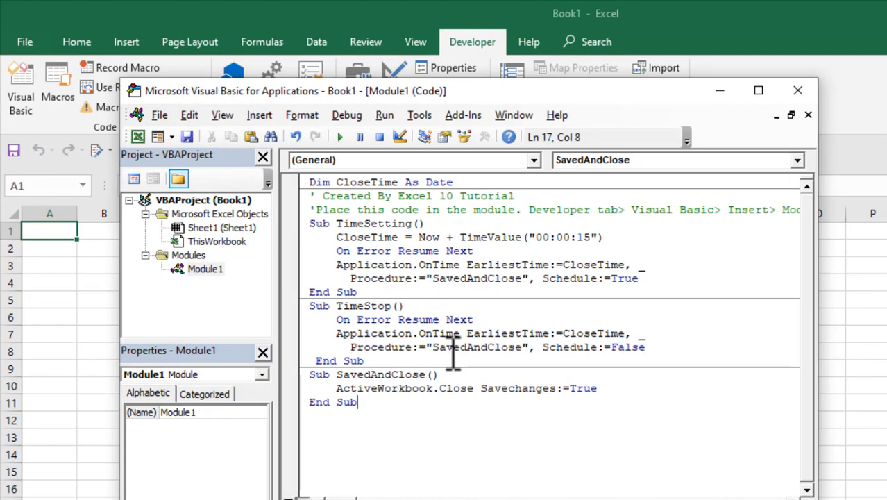
# Edit the CloseTime line so TimeValue("00:00:15") loses its old seconds digits for 00:00:10.
pyautogui.doubleClick(366, 237)
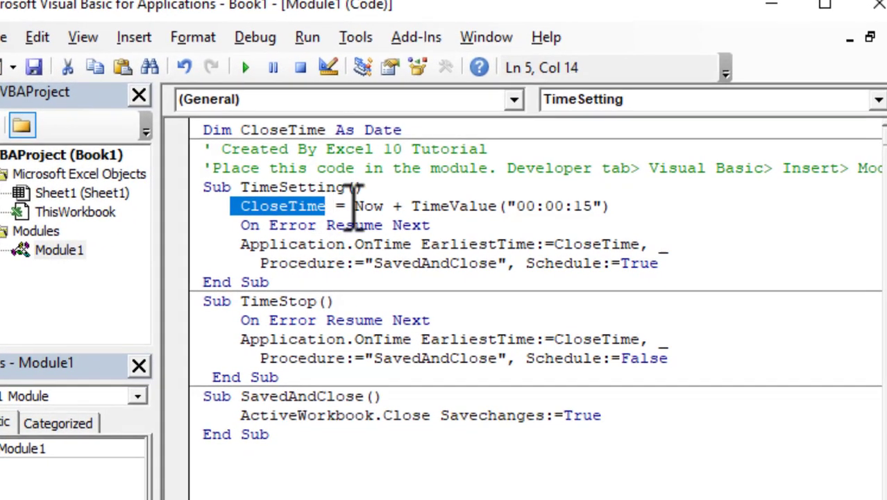
pyautogui.moveTo(356, 206); pyautogui.dragTo(598, 206)
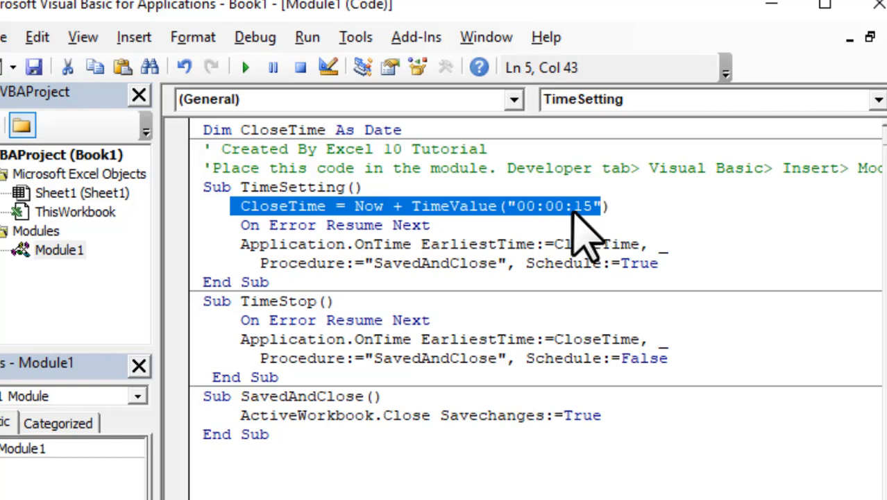
pyautogui.click(582, 206)
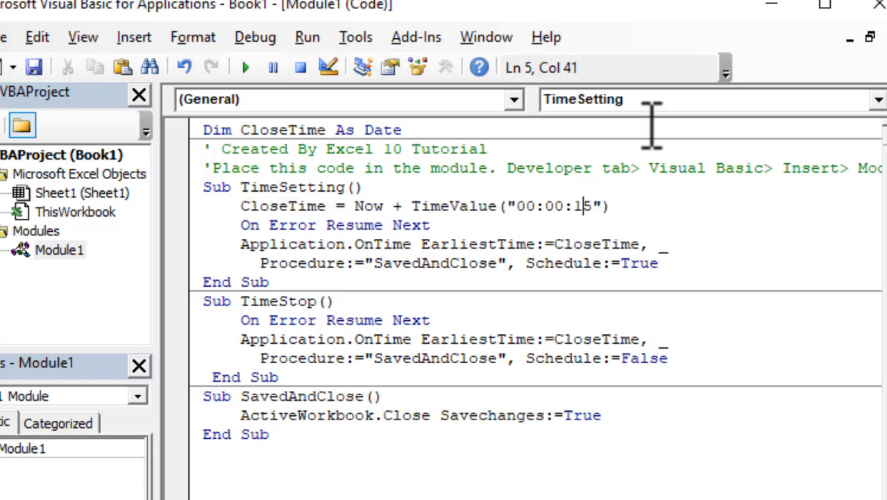
pyautogui.press('BackSpace')
pyautogui.press('Delete')
pyautogui.write('10')
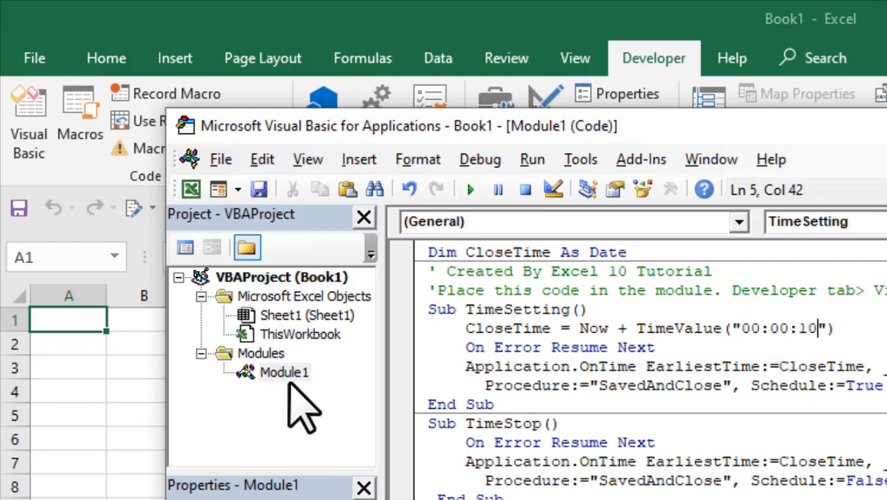
# Paste the Workbook_BeforeClose, Workbook_Open and Workbook_SheetChange code from Notepad into ThisWorkbook and close the editor.
pyautogui.doubleClick(300, 334)
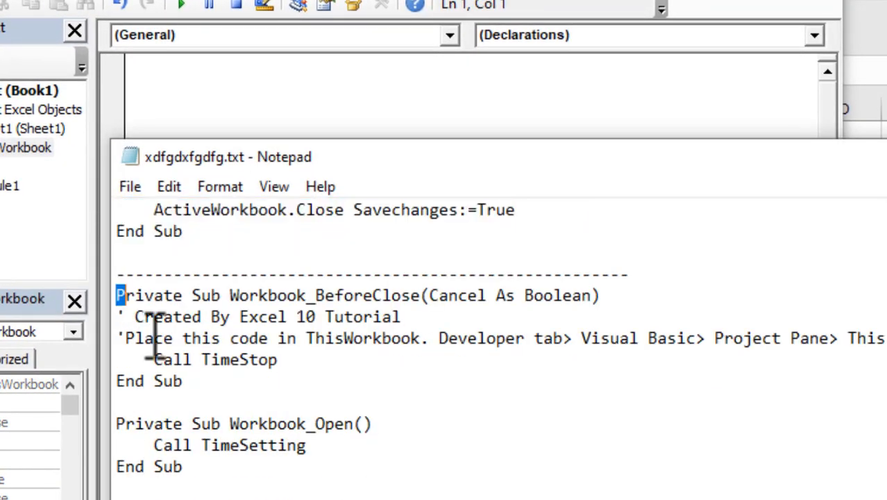
pyautogui.moveTo(119, 295); pyautogui.dragTo(291, 497)
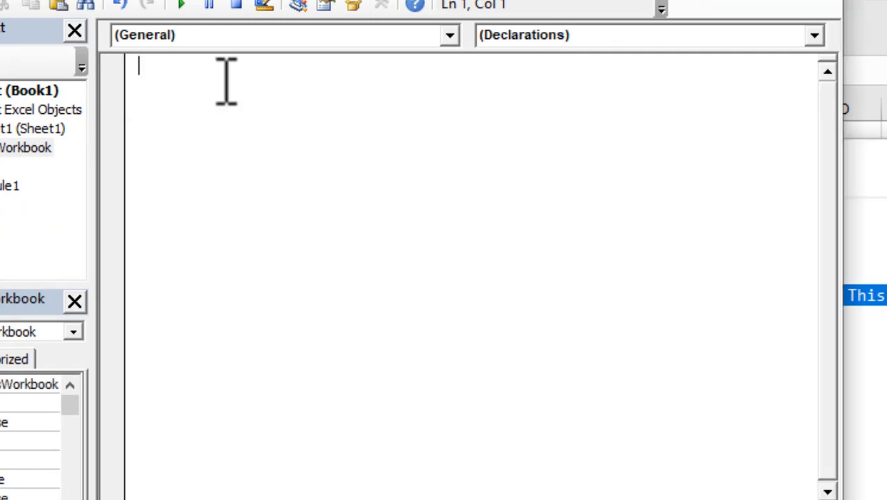
pyautogui.hotkey('ctrl', 'v')
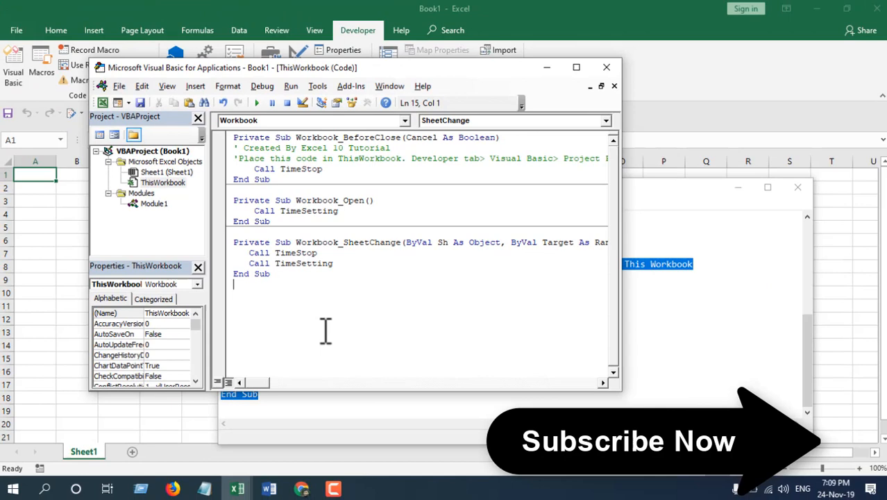
pyautogui.click(607, 73)
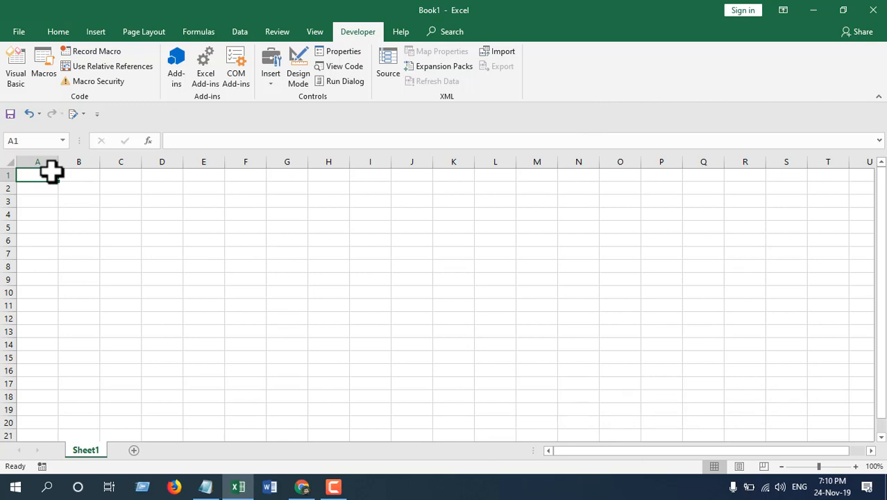
# Save Book1 as an Excel Macro-Enabled Workbook named Test.xlsm.
pyautogui.press('F12')
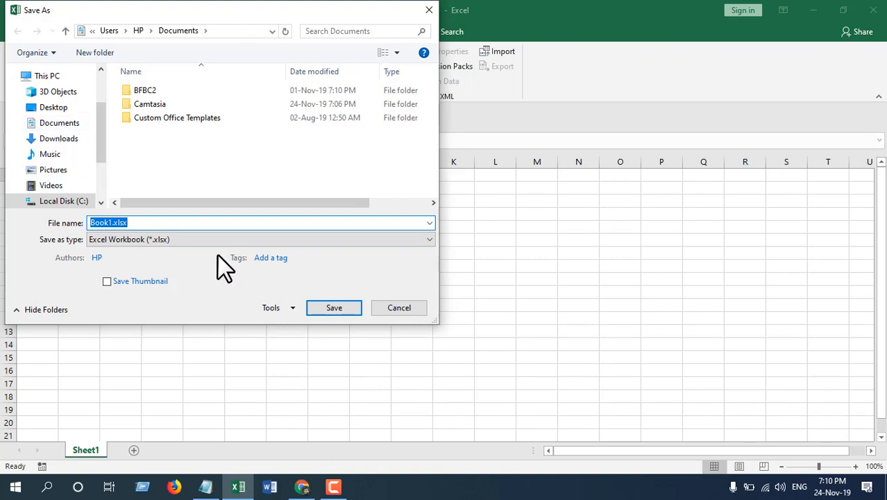
pyautogui.click(146, 239)
pyautogui.click(160, 26)
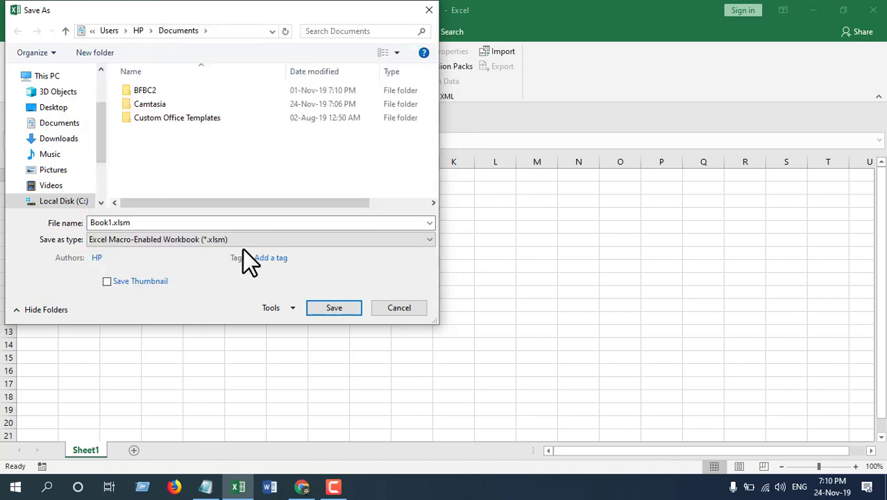
pyautogui.click(115, 222)
pyautogui.doubleClick(115, 222)
pyautogui.write('Test')
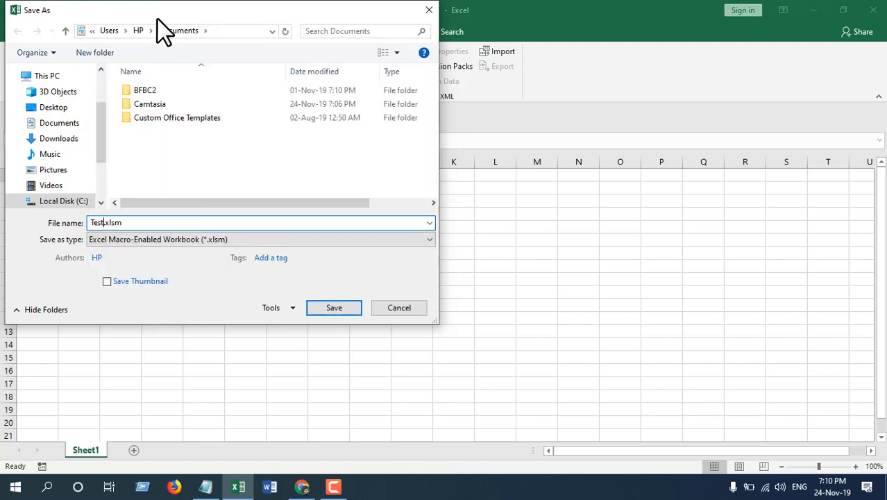
pyautogui.click(334, 307)
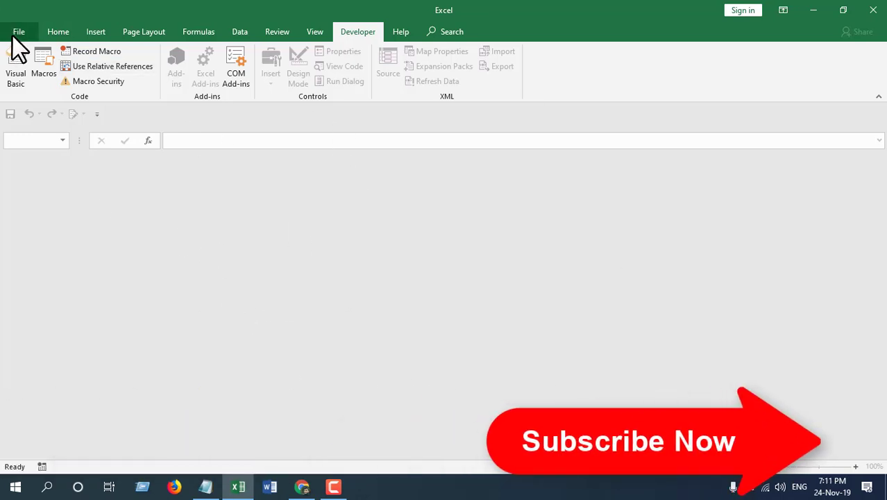
# Reopen Test.xlsm from the recent workbooks list.
pyautogui.click(19, 32)
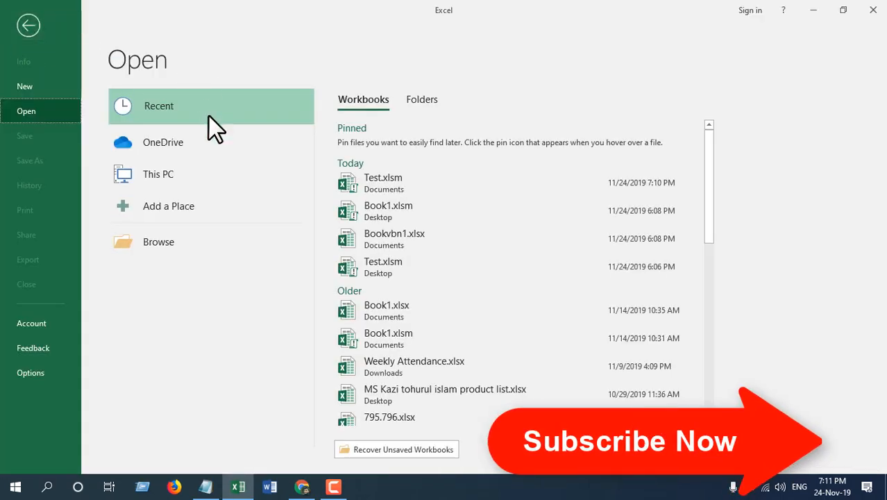
pyautogui.click(409, 181)
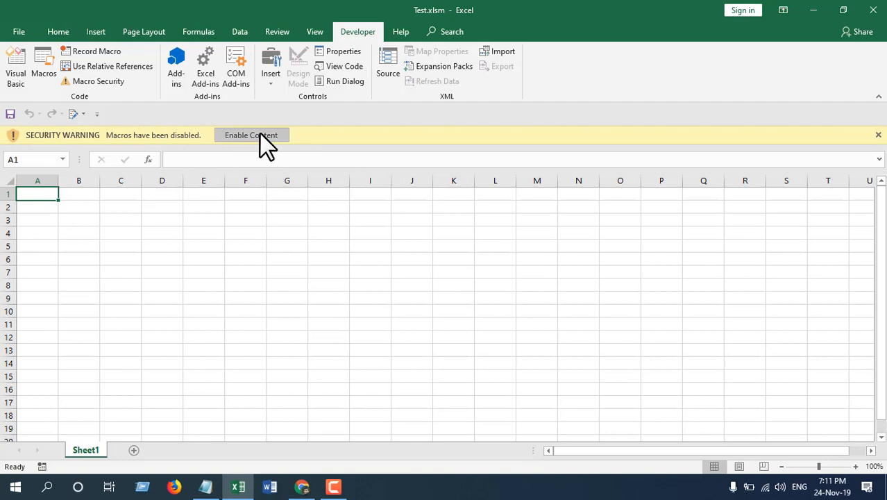
# Enable content in Test.xlsm, confirm Something in A1, and close the workbook.
pyautogui.click(251, 134)
pyautogui.write('So')
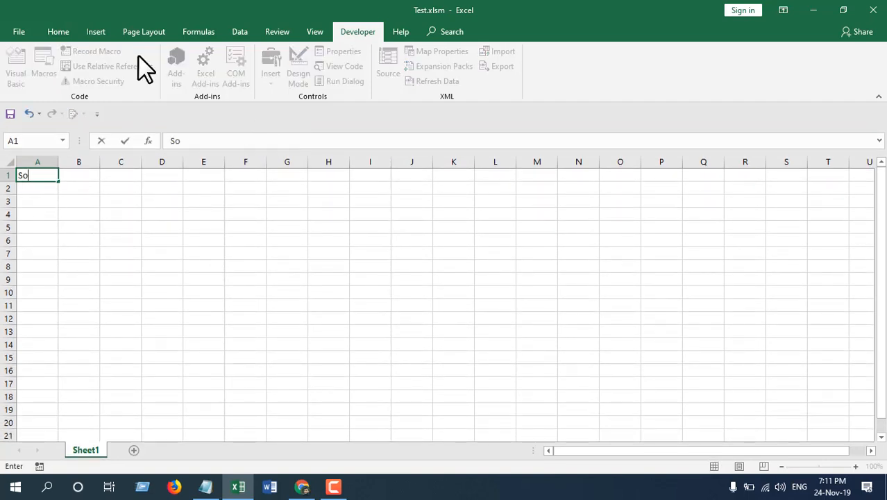
pyautogui.write('mething')
pyautogui.press('Return')
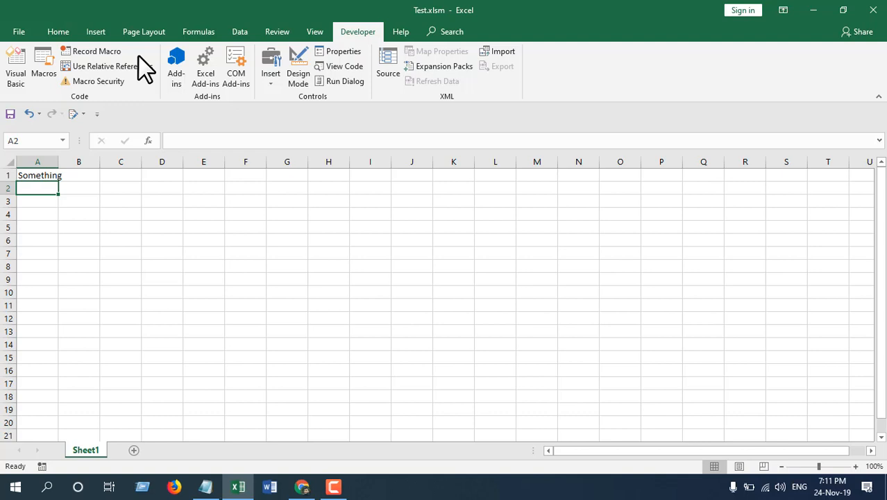
pyautogui.hotkey('ctrl', 'w')
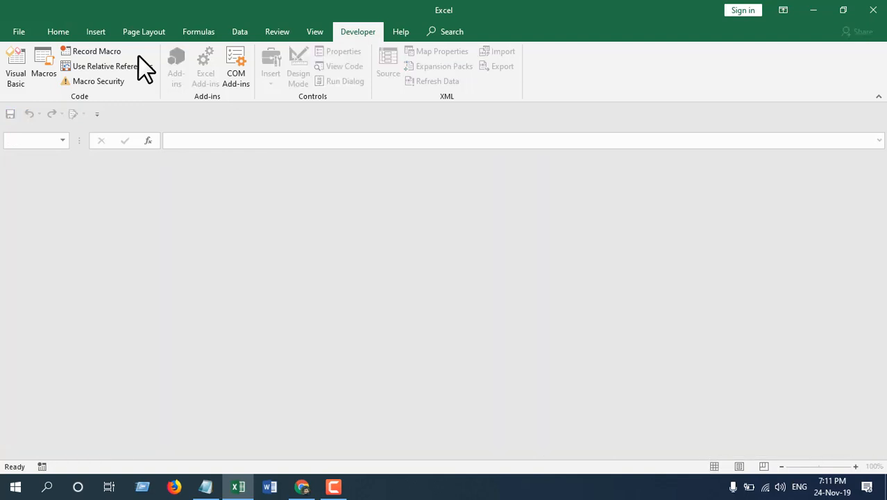
pyautogui.click(58, 32)
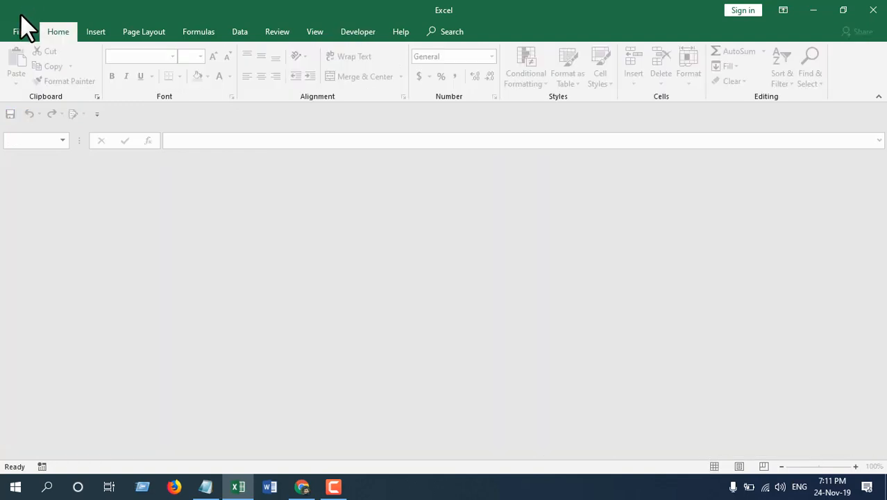